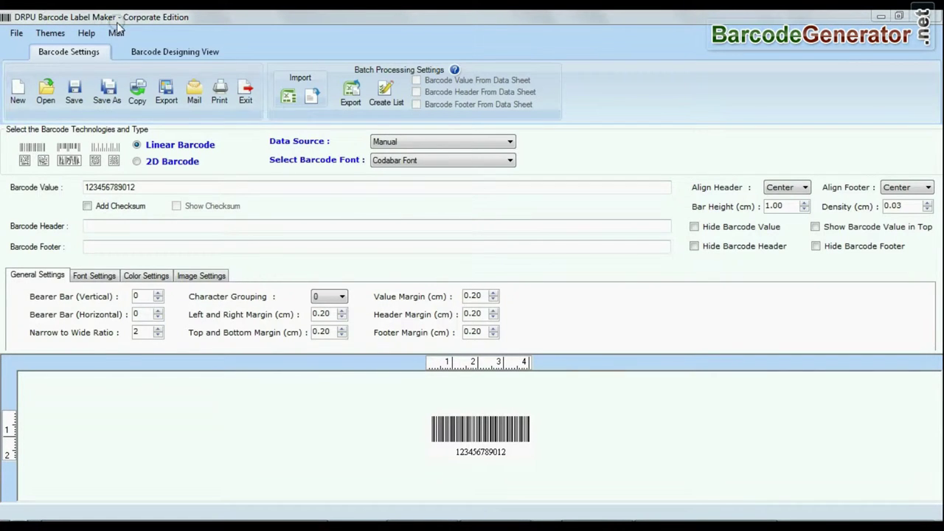
# Step: Set up a 2D barcode that uses the Databar Font in the barcode settings
pyautogui.click(165, 53)
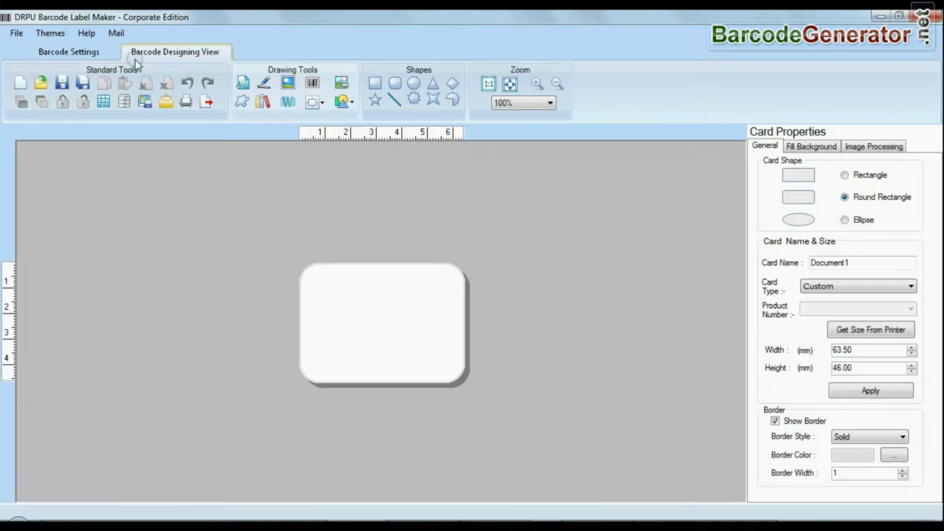
pyautogui.click(68, 52)
pyautogui.click(137, 161)
pyautogui.click(411, 161)
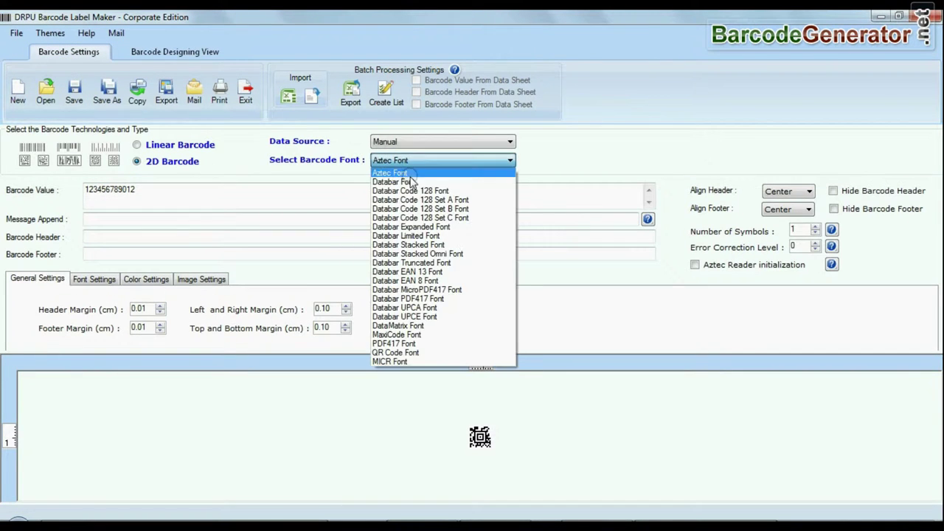
pyautogui.click(413, 181)
pyautogui.moveTo(154, 186); pyautogui.dragTo(87, 186)
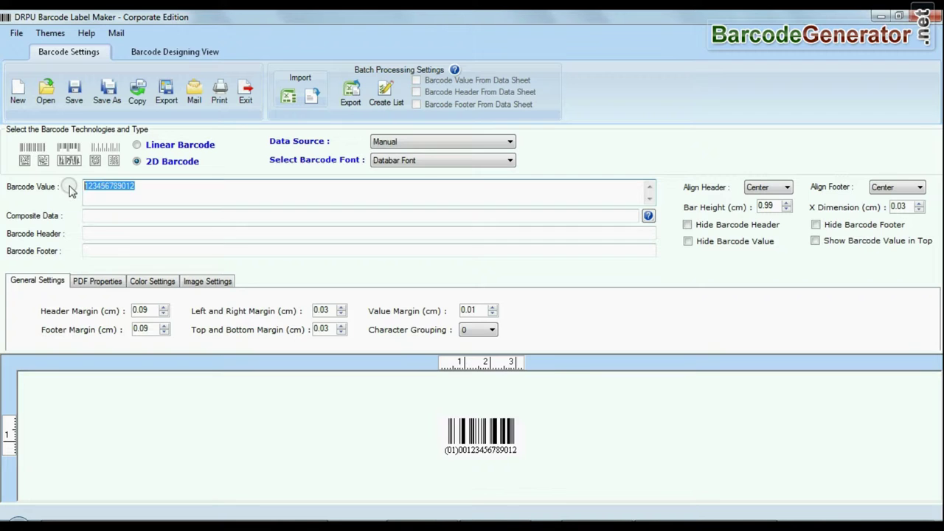
pyautogui.write('8521122')
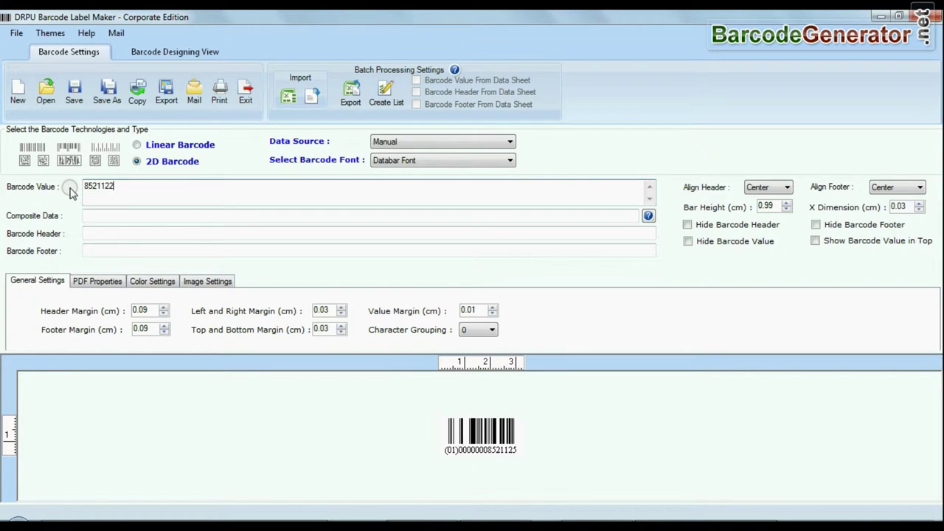
pyautogui.write('5401218')
pyautogui.press('Tab')
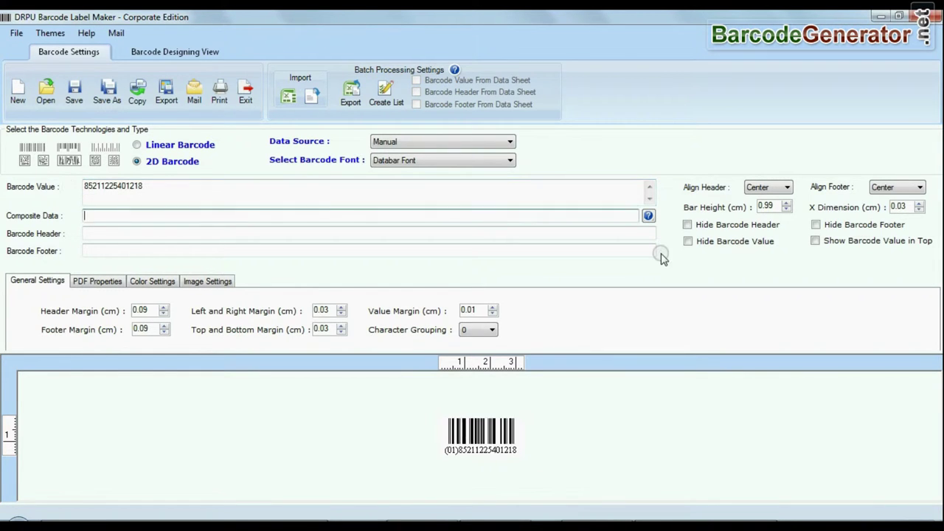
pyautogui.write('343323455')
# Step: Enter "Databar Barcode Font" as the barcode header and "Designed using DRPU Software" as the footer
pyautogui.click(208, 232)
pyautogui.write('Databa')
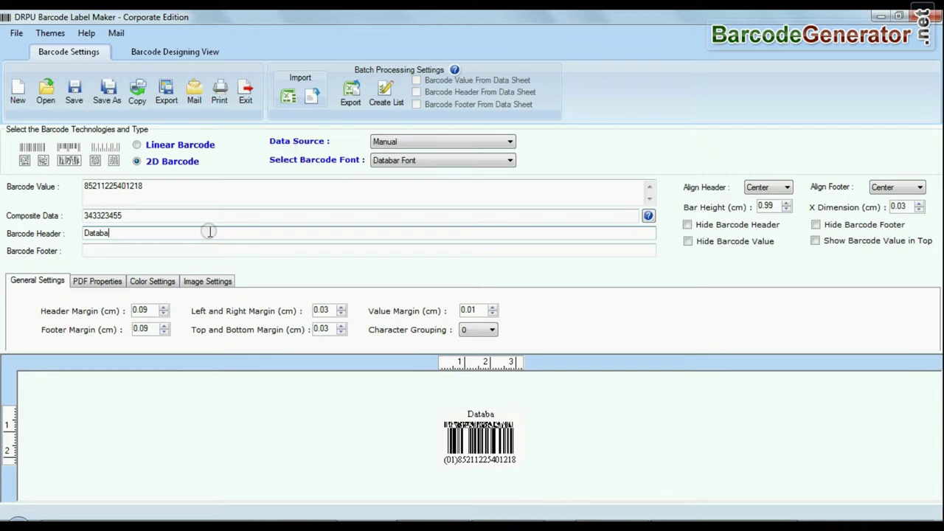
pyautogui.write('r Barcode Font')
pyautogui.press('Tab')
pyautogui.write('Designed using DRPU Software')
# Step: Review the barcode's PDF, color and image settings, and hide the barcode value
pyautogui.click(92, 283)
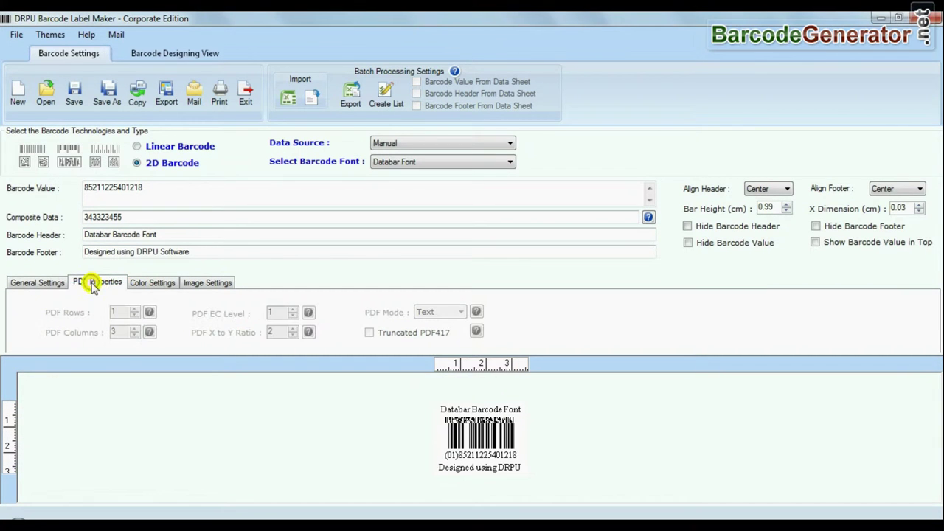
pyautogui.click(152, 284)
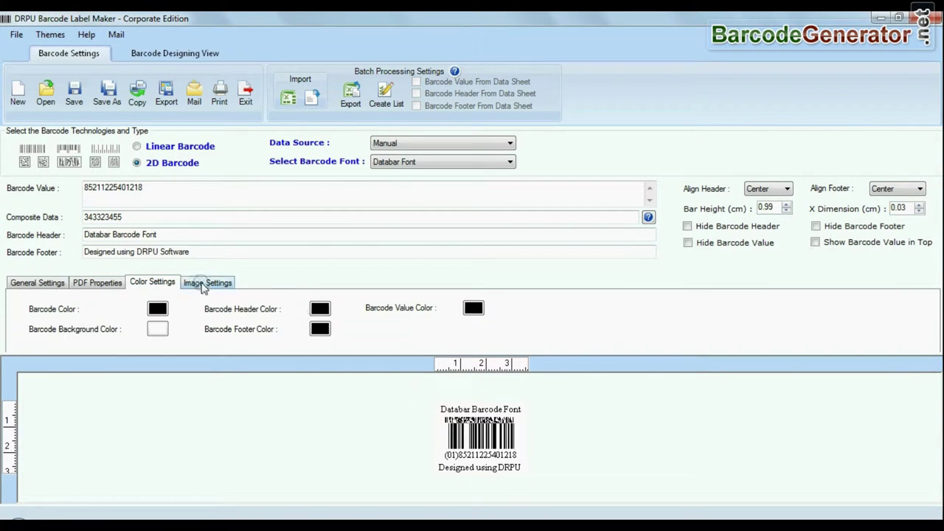
pyautogui.click(206, 284)
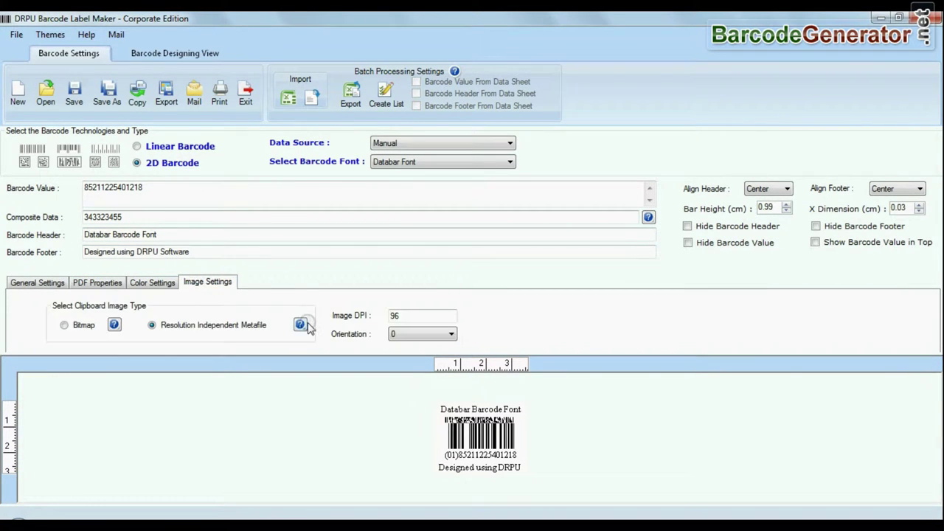
pyautogui.click(688, 246)
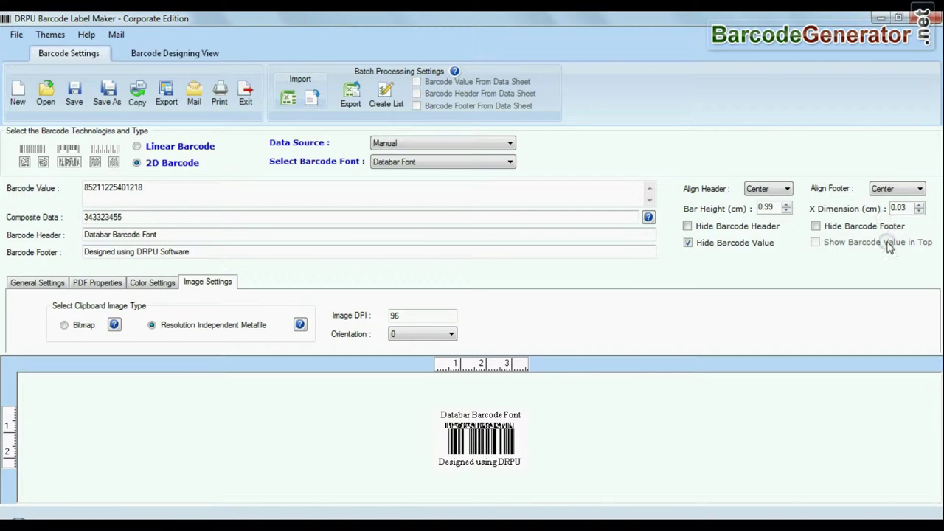
# Step: In the designing view, make the card a round rectangle 63.50 mm wide and 46 mm high
pyautogui.click(171, 58)
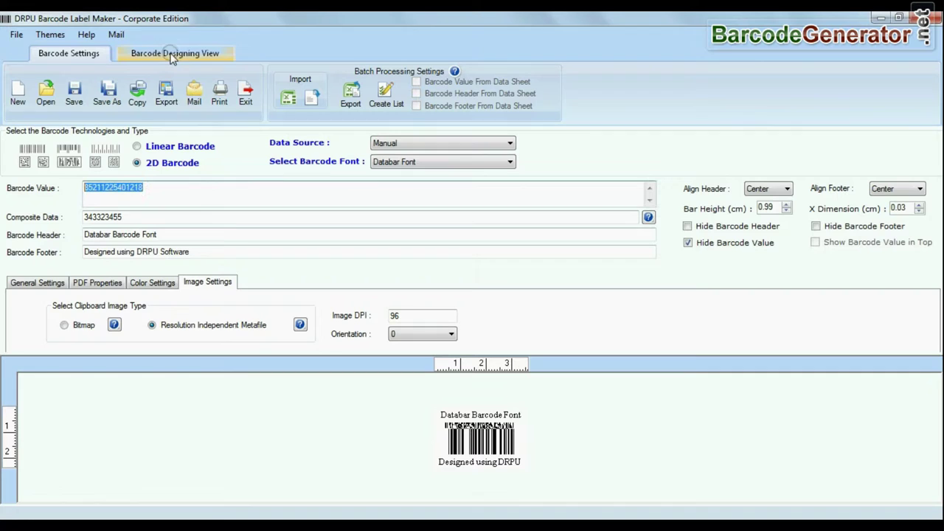
pyautogui.click(176, 55)
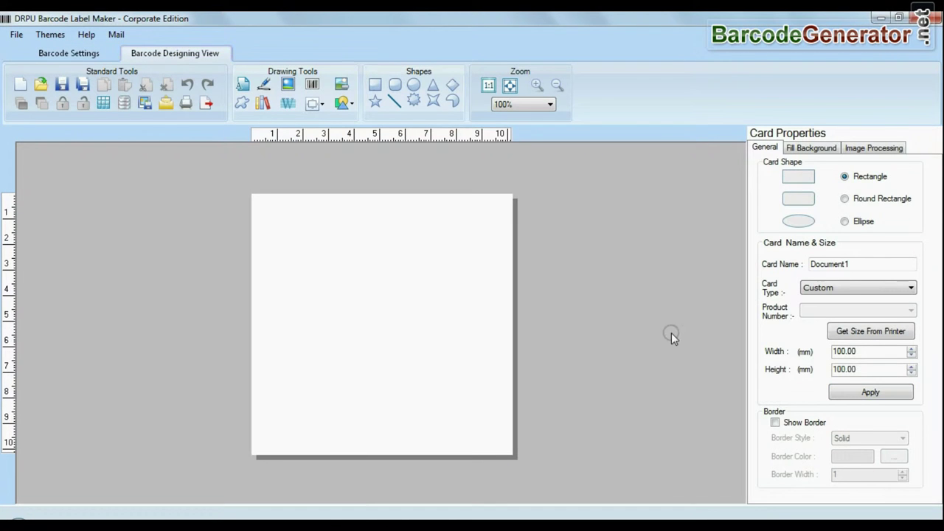
pyautogui.moveTo(860, 360); pyautogui.dragTo(795, 352)
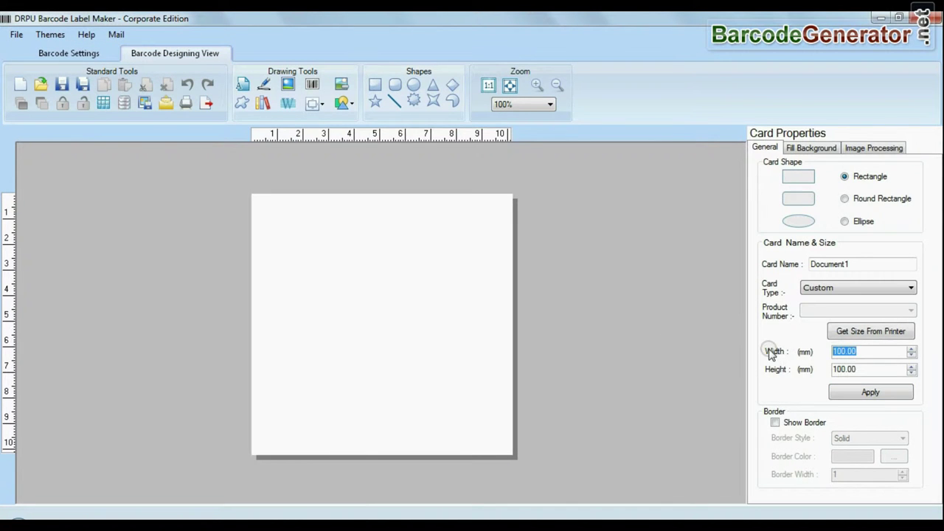
pyautogui.write('63.50')
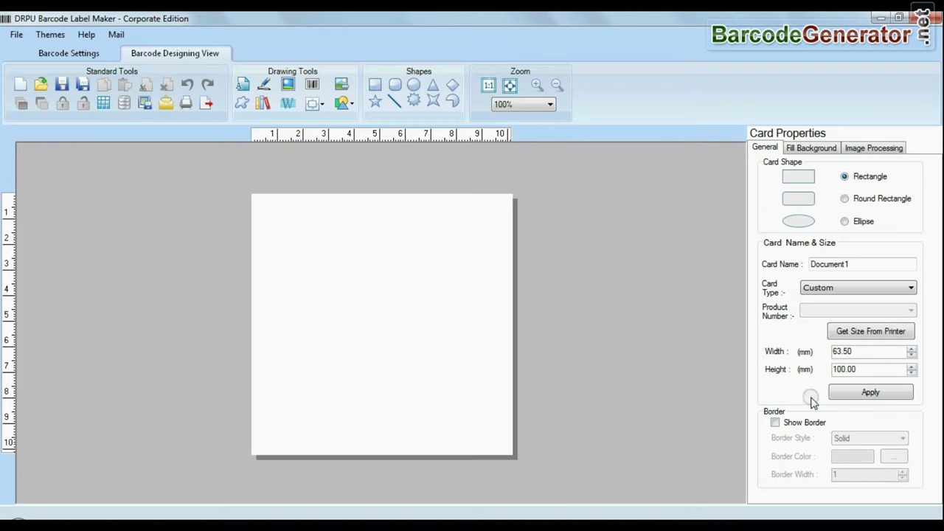
pyautogui.moveTo(861, 369); pyautogui.dragTo(774, 378)
pyautogui.write('46')
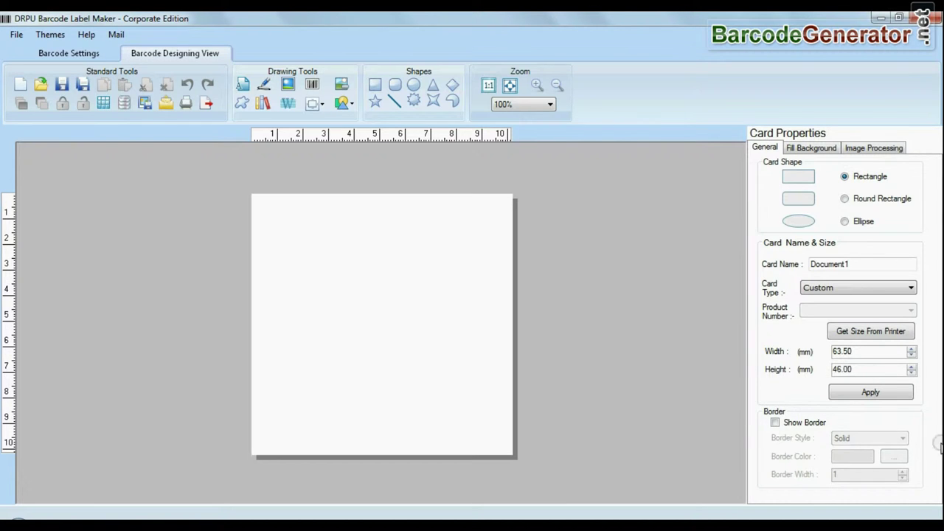
pyautogui.click(844, 198)
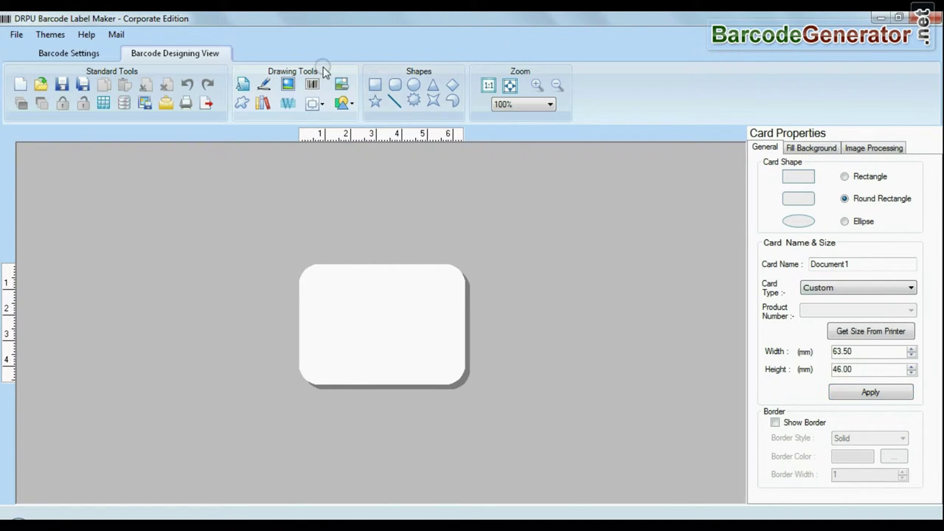
# Step: Add a barcode to the card and change it to a 2D barcode with Databar Font
pyautogui.click(312, 84)
pyautogui.click(384, 319)
pyautogui.doubleClick(385, 318)
pyautogui.click(568, 98)
pyautogui.click(546, 177)
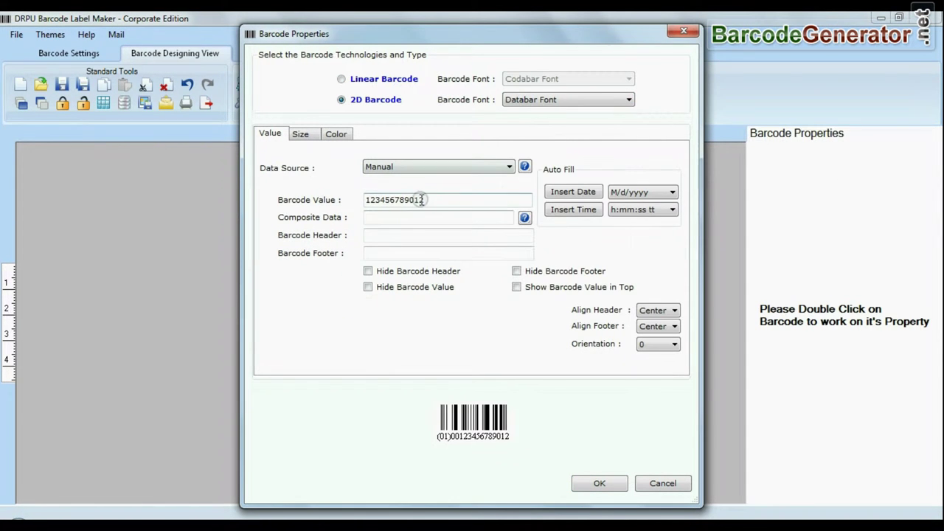
pyautogui.write('85211225401218')
pyautogui.click(399, 215)
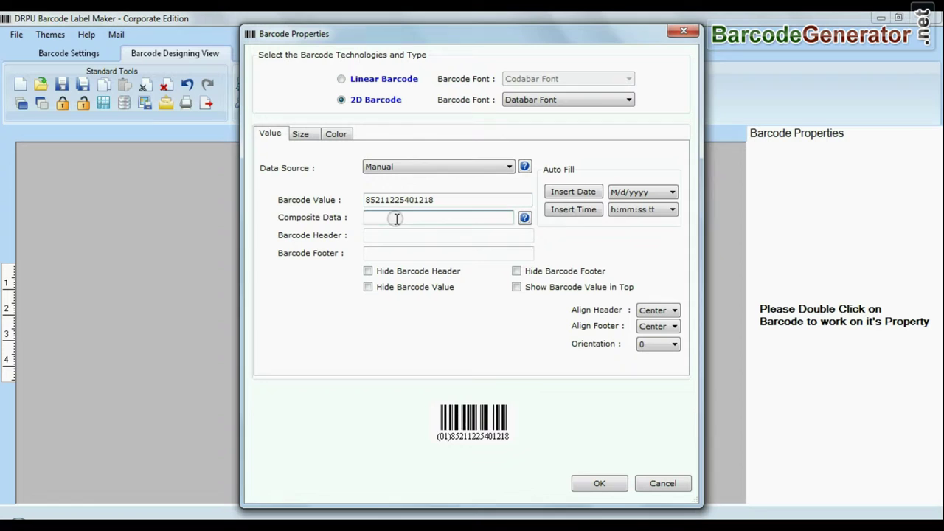
pyautogui.write('3434323455')
# Step: Give the card's barcode the header "Databar Barcode Font" and footer "Designed using DRPU Software", and hide its value
pyautogui.click(399, 234)
pyautogui.write('Databar')
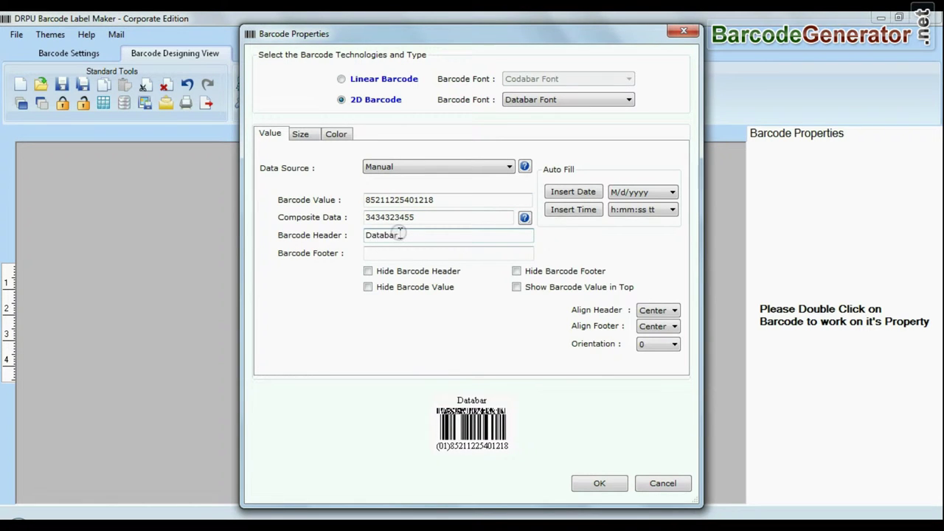
pyautogui.write(' Barcode Font')
pyautogui.click(411, 252)
pyautogui.write('Designed using DRPU Software')
pyautogui.click(367, 286)
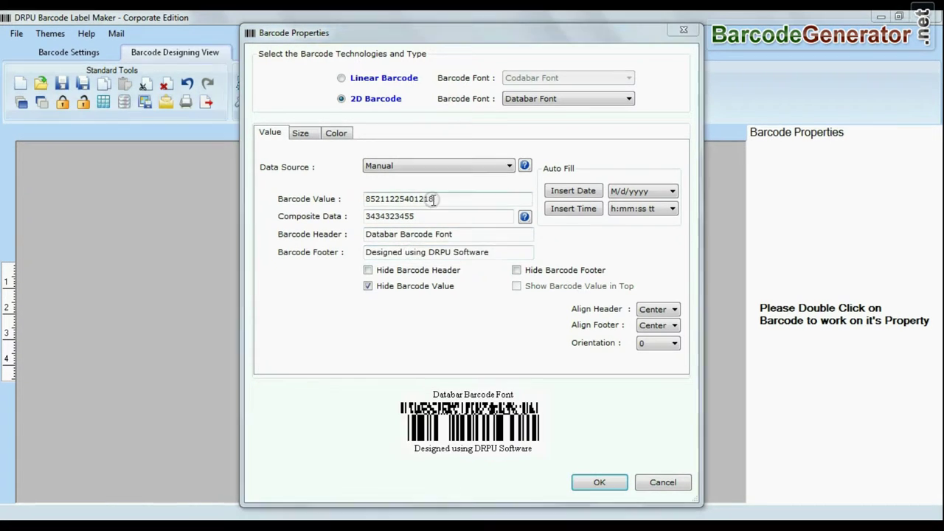
# Step: Set the bar height to 1.03 cm, check the color options and apply the barcode properties
pyautogui.click(300, 133)
pyautogui.click(468, 184)
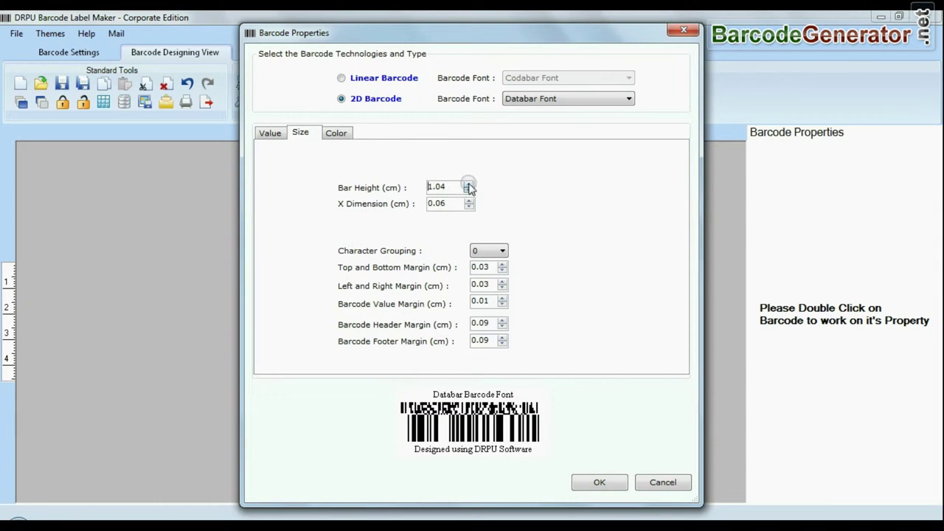
pyautogui.click(468, 191)
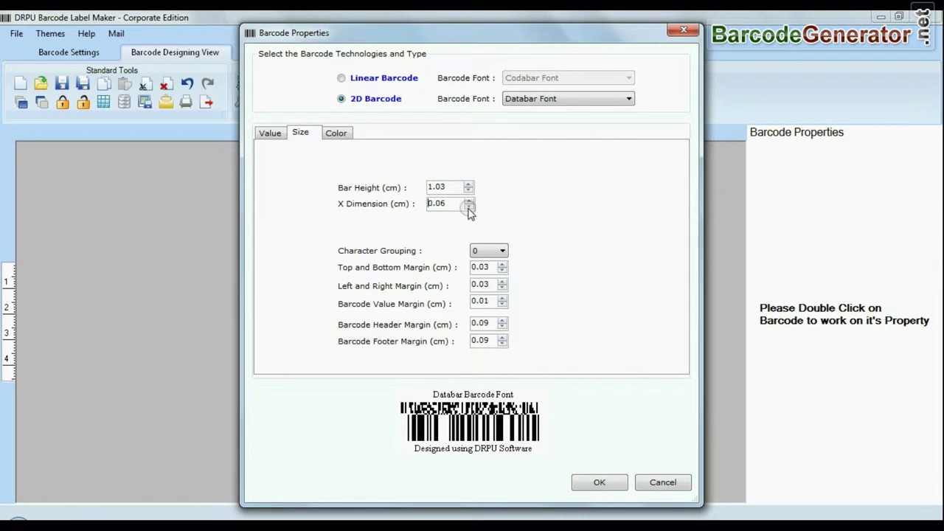
pyautogui.click(336, 133)
pyautogui.click(599, 481)
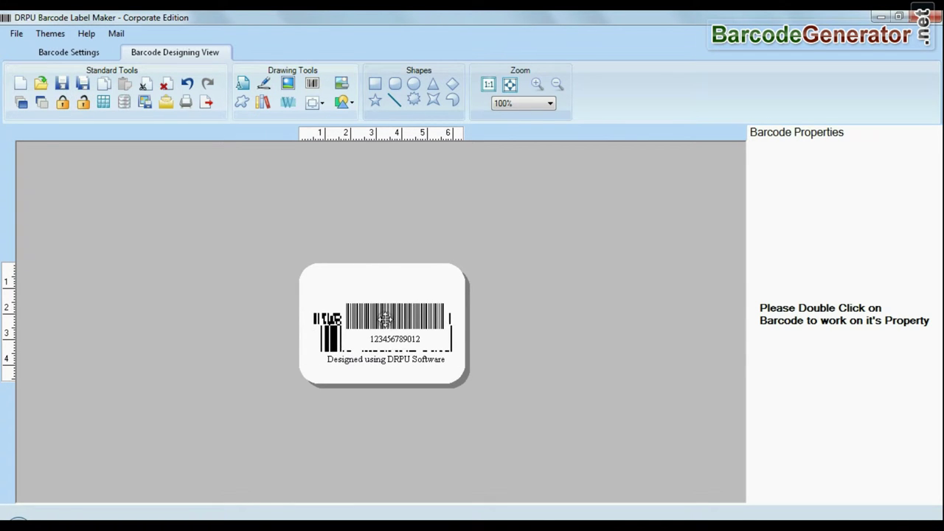
# Step: Move the second barcode to the card's upper-left corner and change it to a 2D Aztec Font barcode
pyautogui.moveTo(385, 318); pyautogui.dragTo(331, 281)
pyautogui.doubleClick(341, 278)
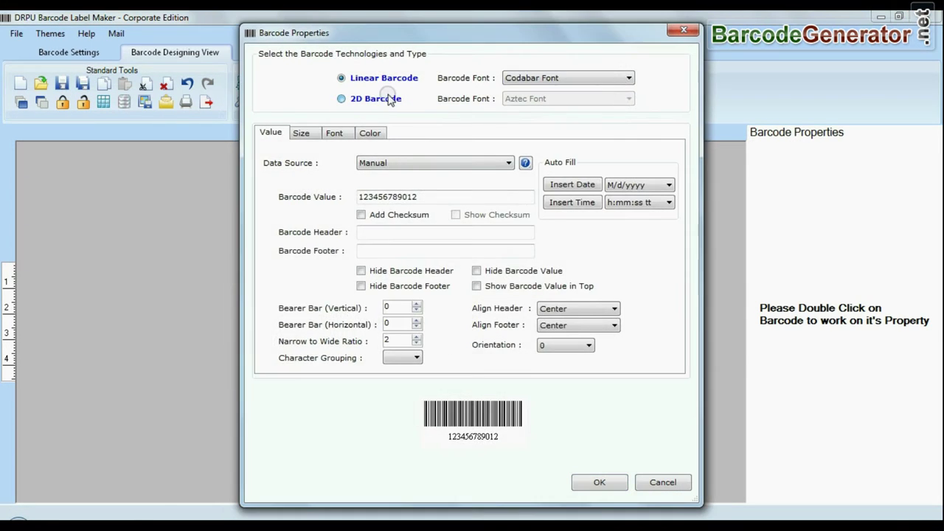
pyautogui.click(339, 99)
pyautogui.click(594, 483)
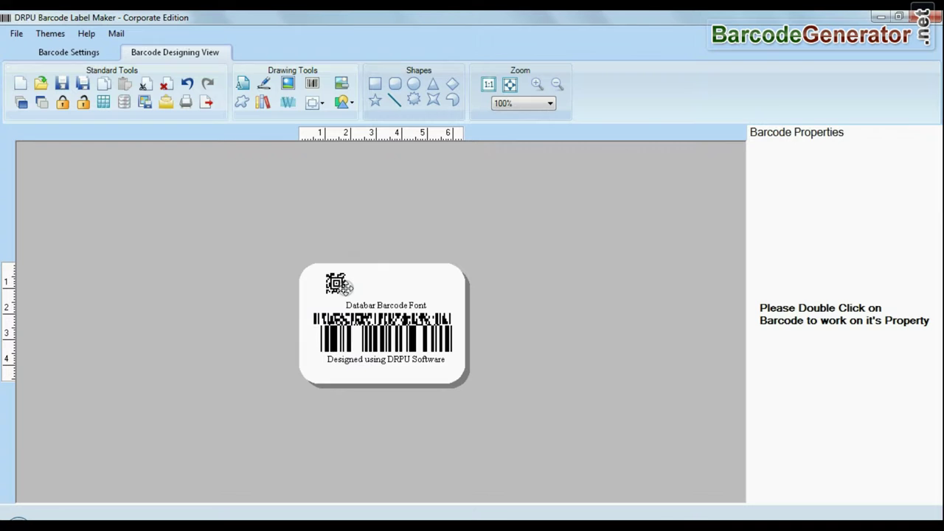
# Step: Add the text "Sample of:" to the card and format it in bold at size 14
pyautogui.click(243, 83)
pyautogui.moveTo(811, 272); pyautogui.dragTo(714, 264)
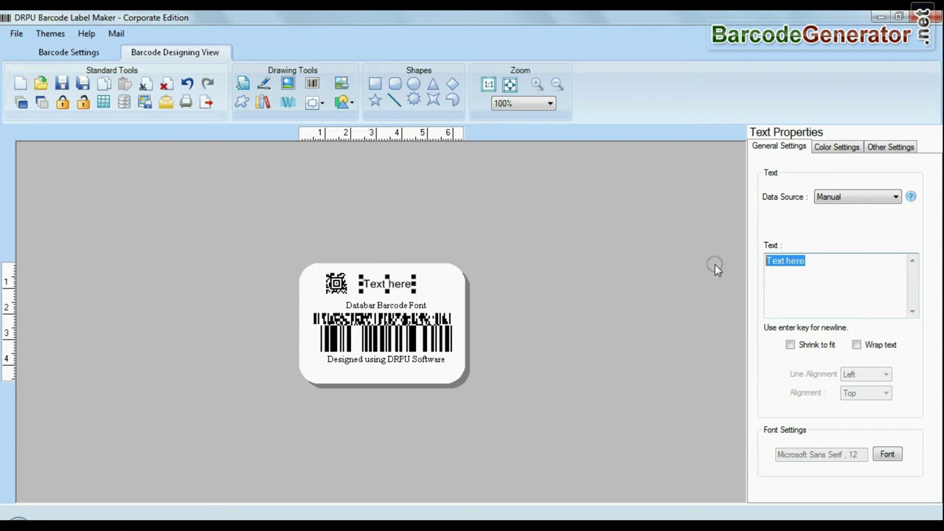
pyautogui.write('Sample of:')
pyautogui.click(885, 453)
pyautogui.click(452, 184)
pyautogui.click(525, 164)
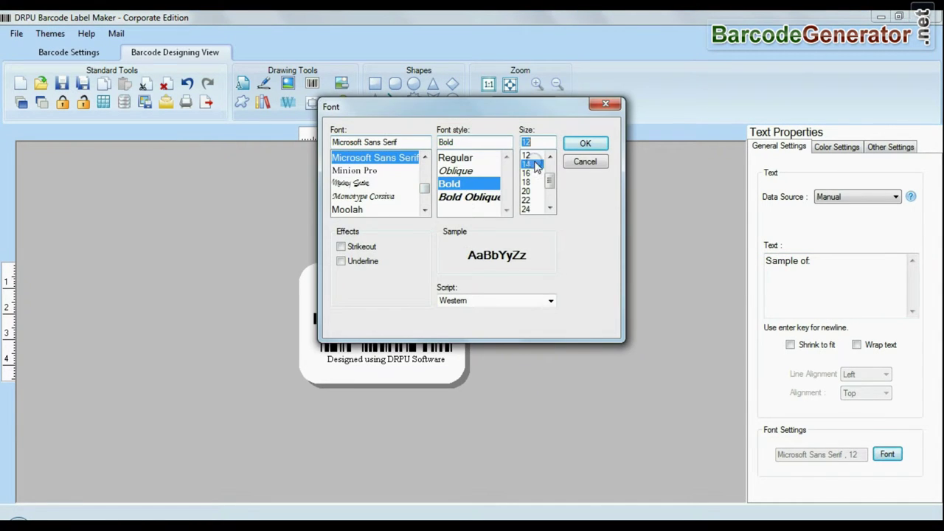
pyautogui.click(585, 143)
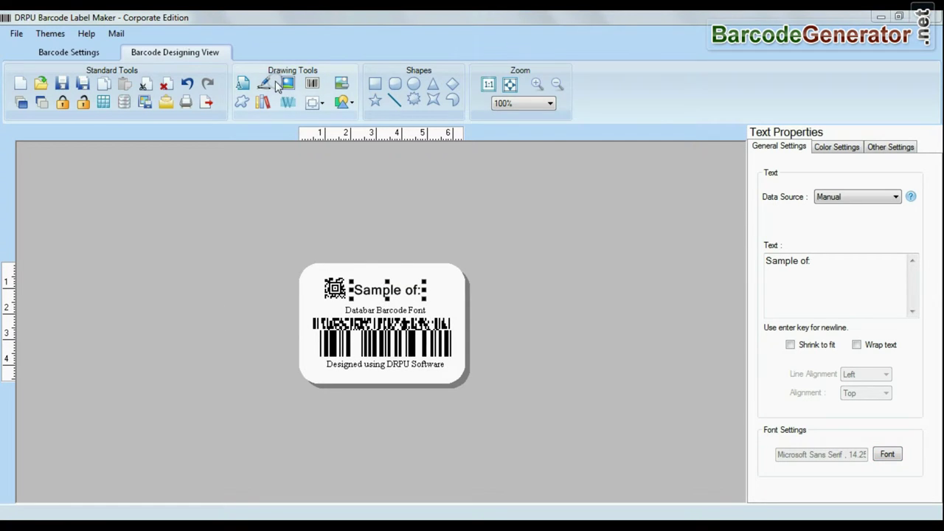
# Step: Examine the picture selection, the Miscellaneous 1 custom shapes, the library and the watermark options
pyautogui.click(289, 84)
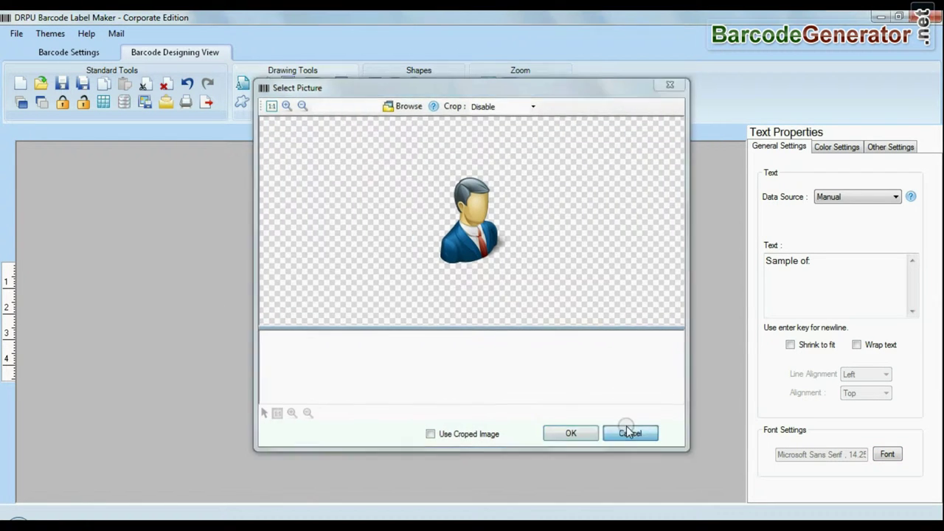
pyautogui.click(628, 430)
pyautogui.click(242, 102)
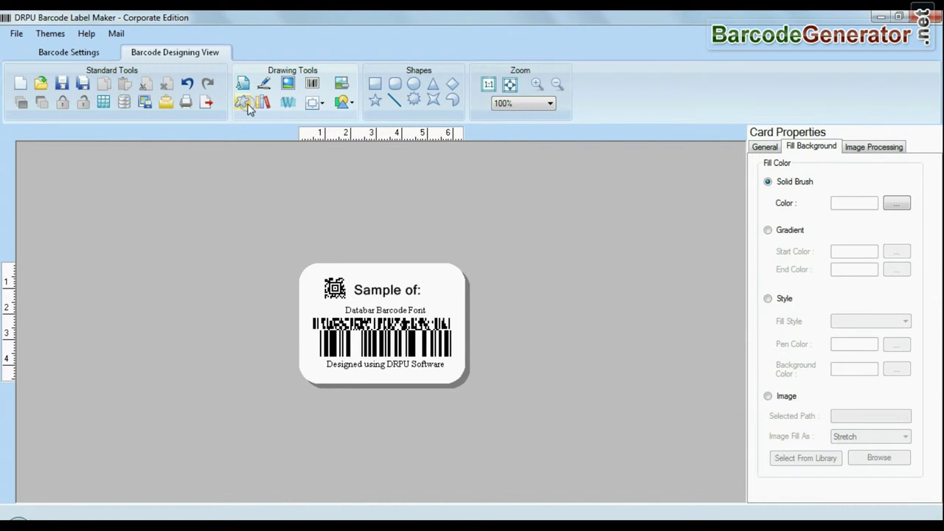
pyautogui.click(782, 167)
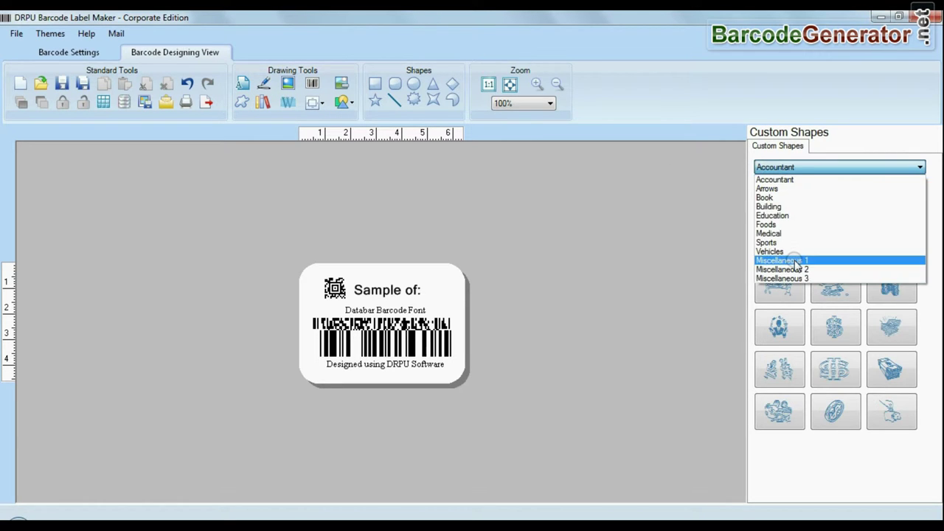
pyautogui.click(785, 261)
pyautogui.click(263, 102)
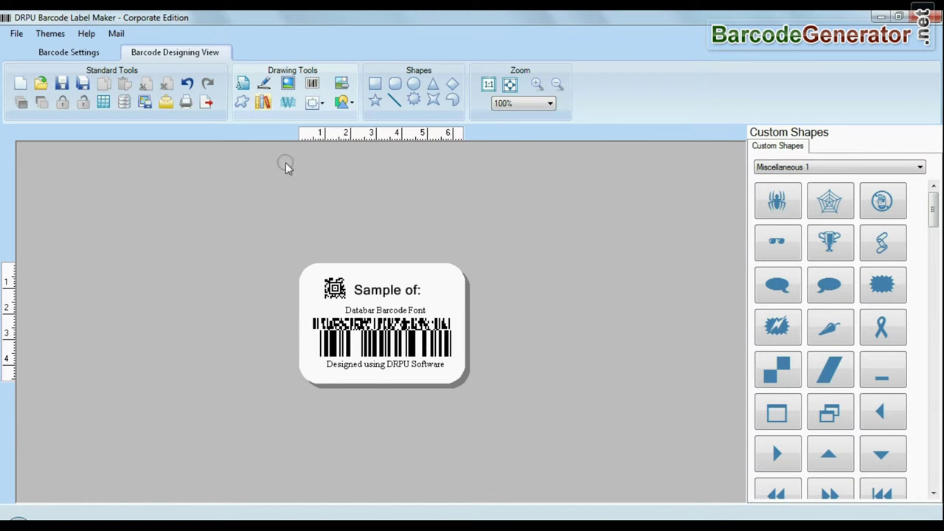
pyautogui.click(675, 71)
pyautogui.click(341, 101)
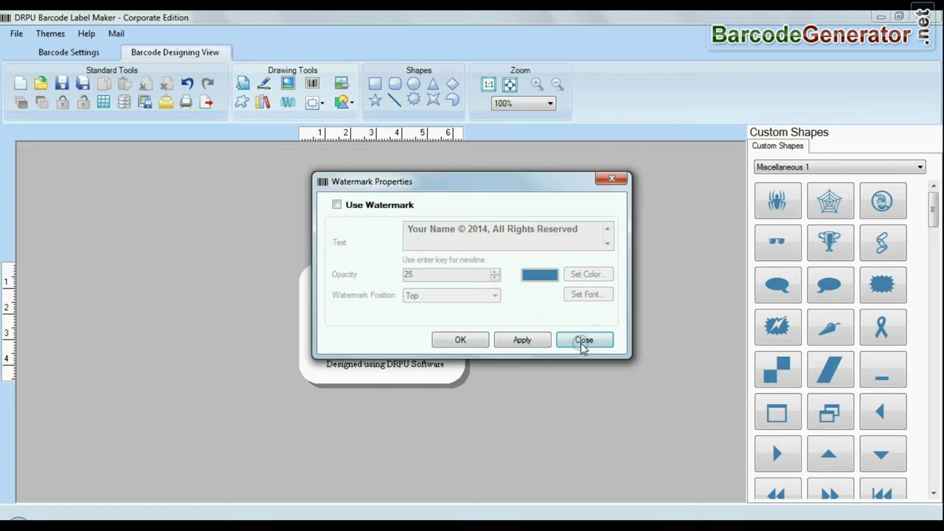
pyautogui.click(583, 339)
# Step: Add a rectangle shape to the card and drag it toward the card's upper-left corner
pyautogui.click(345, 110)
pyautogui.click(377, 87)
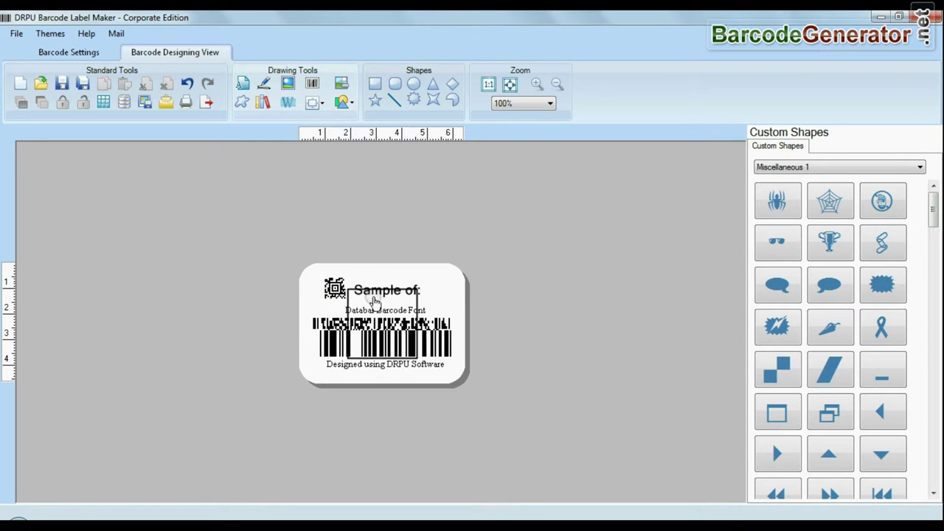
pyautogui.moveTo(350, 303)
pyautogui.mouseDown()
pyautogui.moveTo(341, 272)
pyautogui.moveTo(323, 269)
pyautogui.mouseUp()
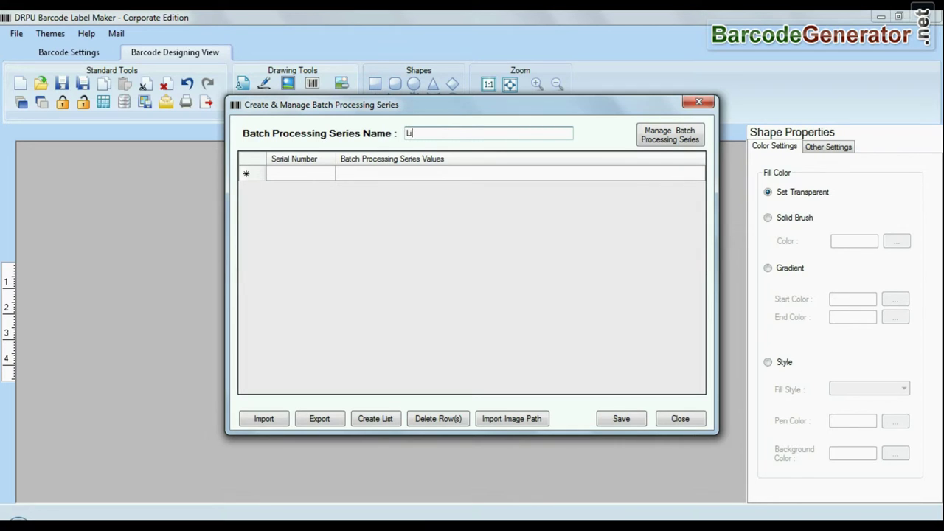
# Step: Generate a sequential series for the batch list with prefix ABC, suffix XYZ, running from 1 to 10
pyautogui.click(377, 419)
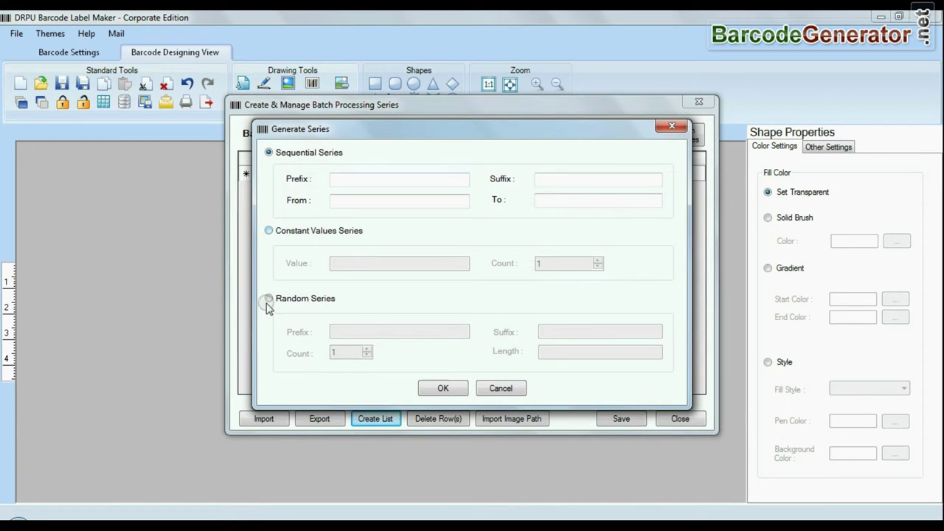
pyautogui.click(369, 178)
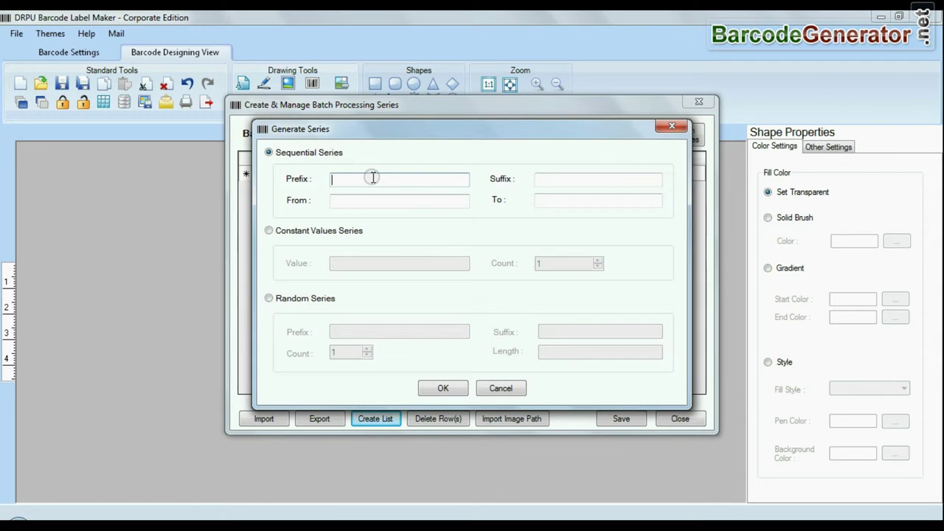
pyautogui.click(581, 184)
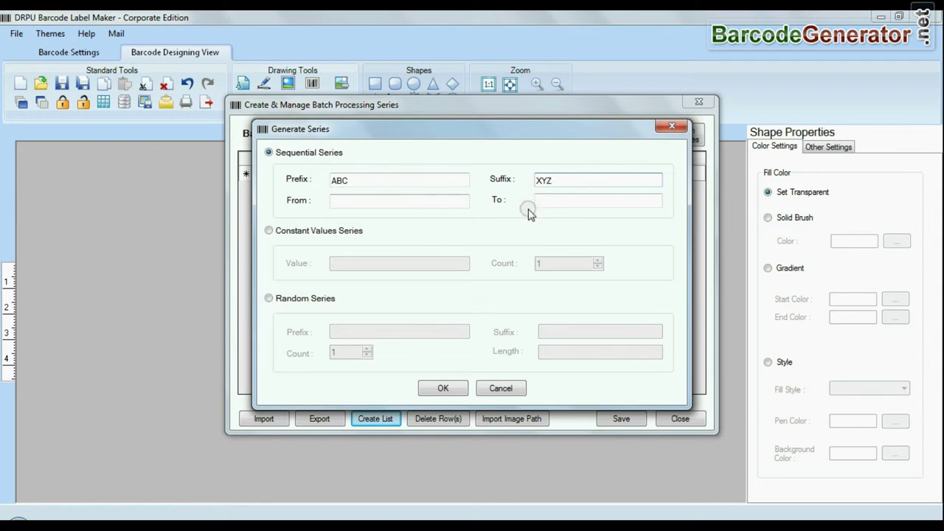
pyautogui.press('Tab')
pyautogui.write('1')
pyautogui.click(569, 194)
pyautogui.write('10')
pyautogui.click(444, 389)
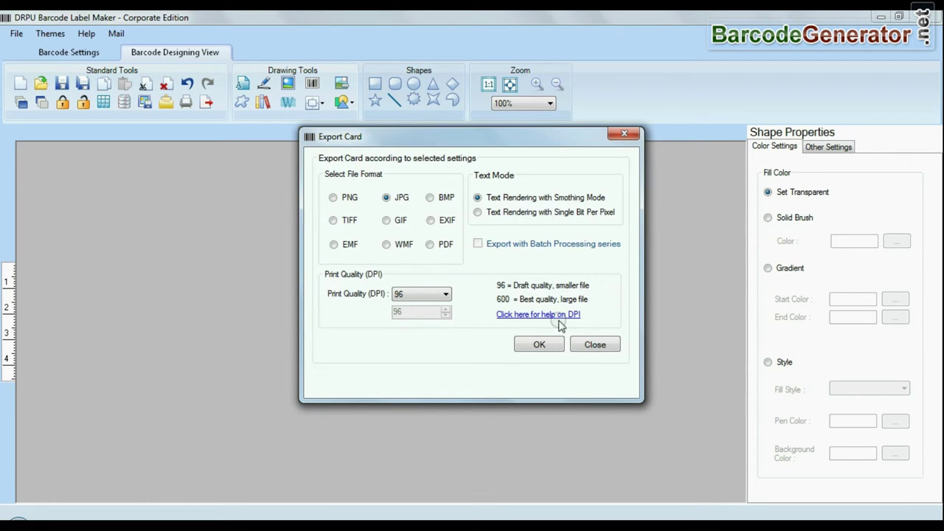
# Step: Examine the card export settings and the mail sending options, closing both without exporting or sending
pyautogui.click(593, 345)
pyautogui.click(165, 103)
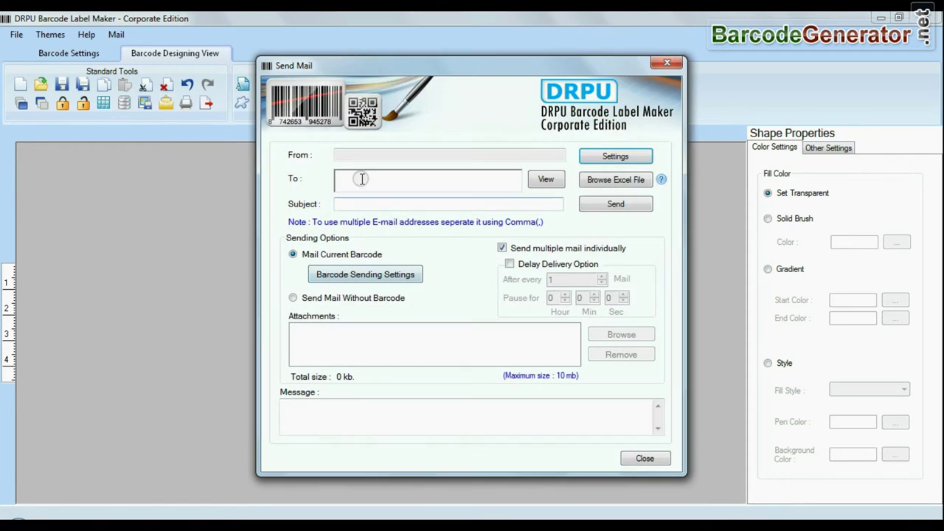
pyautogui.click(653, 458)
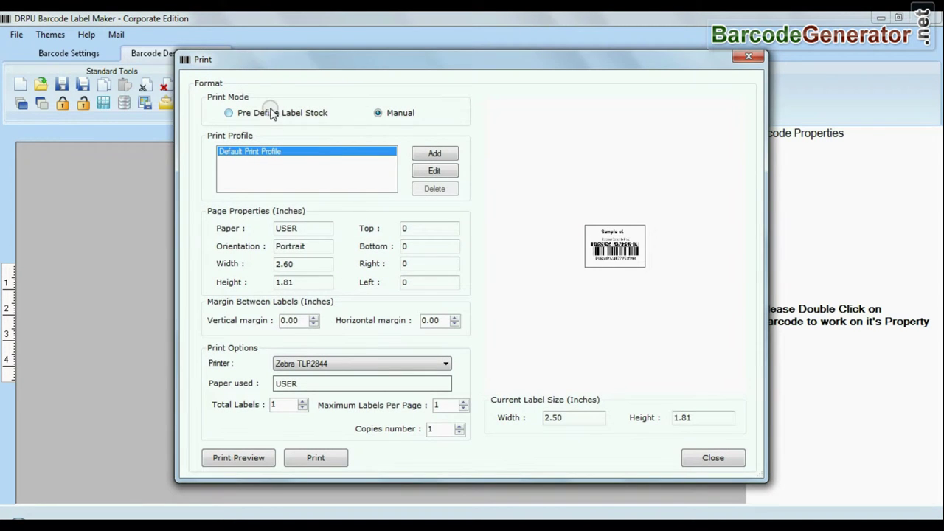
# Step: Switch the print mode from manual to Pre Define Label Stock
pyautogui.click(271, 112)
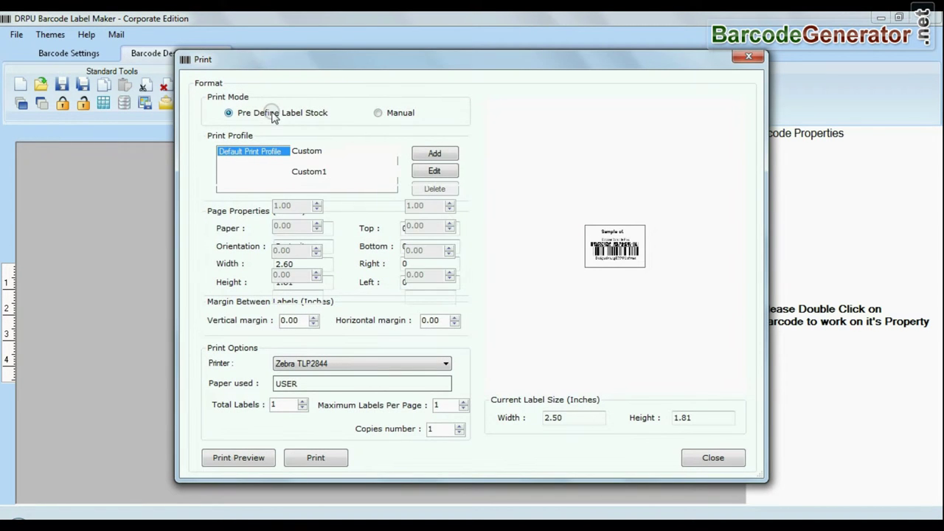
pyautogui.click(379, 112)
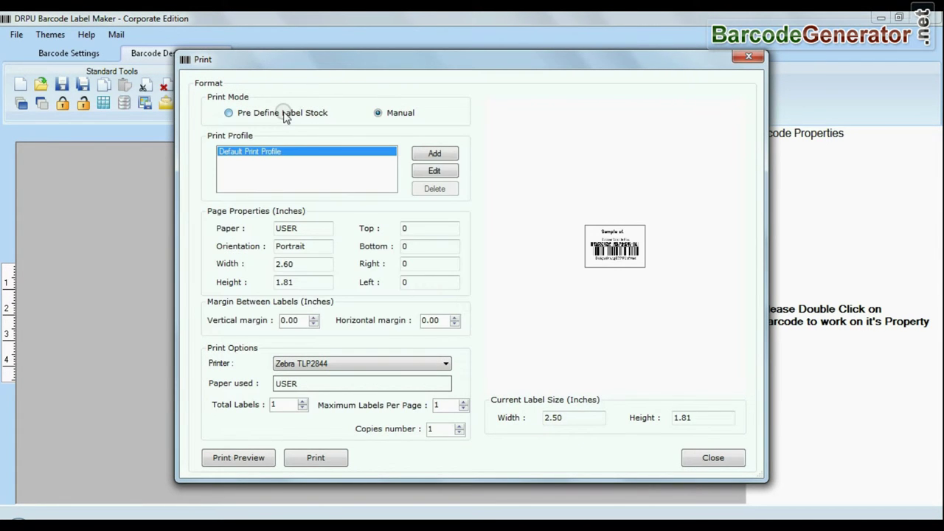
pyautogui.click(285, 116)
# Step: Try the Avery A4 label product with product number 2568 and with product number 32061
pyautogui.click(344, 150)
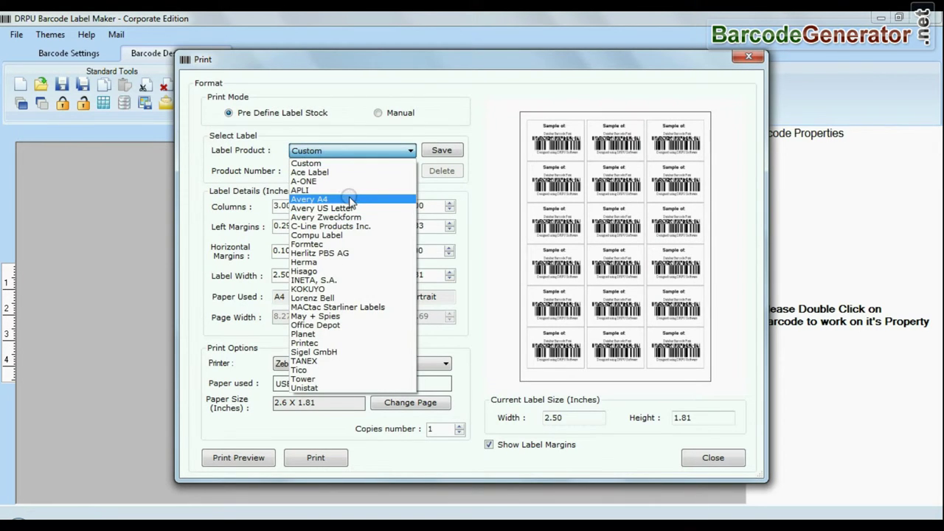
pyautogui.click(351, 200)
pyautogui.click(346, 171)
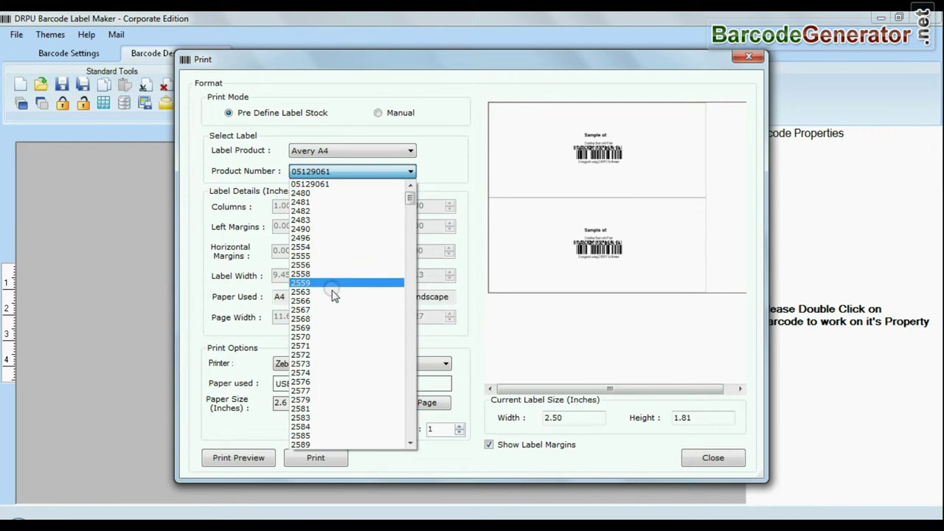
pyautogui.click(332, 319)
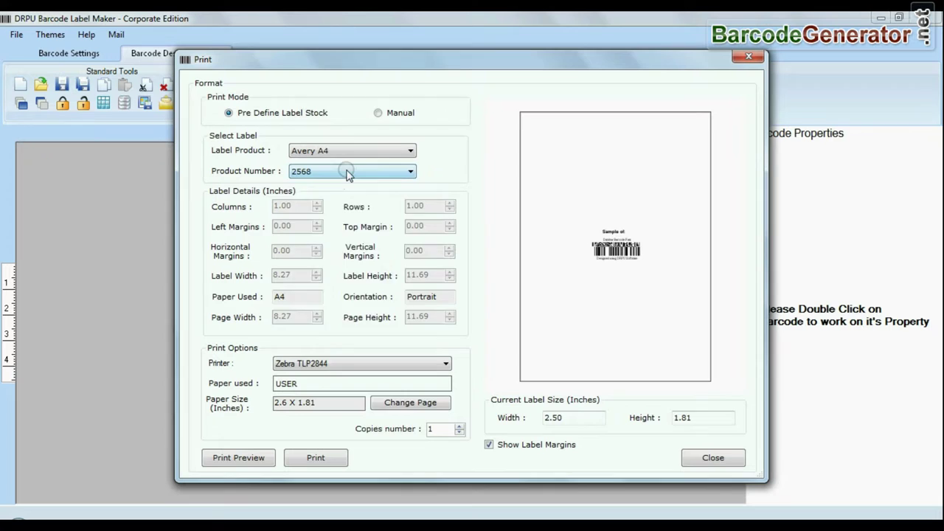
pyautogui.click(347, 173)
pyautogui.scroll(-5, 335, 346)
pyautogui.click(330, 390)
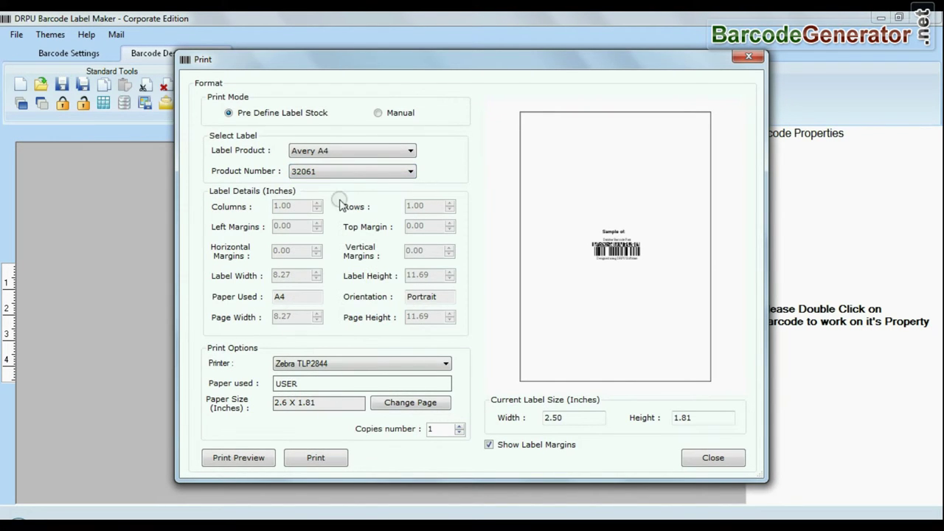
# Step: Try the Formtec label product with product numbers Formtec 3112 and Formtec 3642S
pyautogui.click(343, 155)
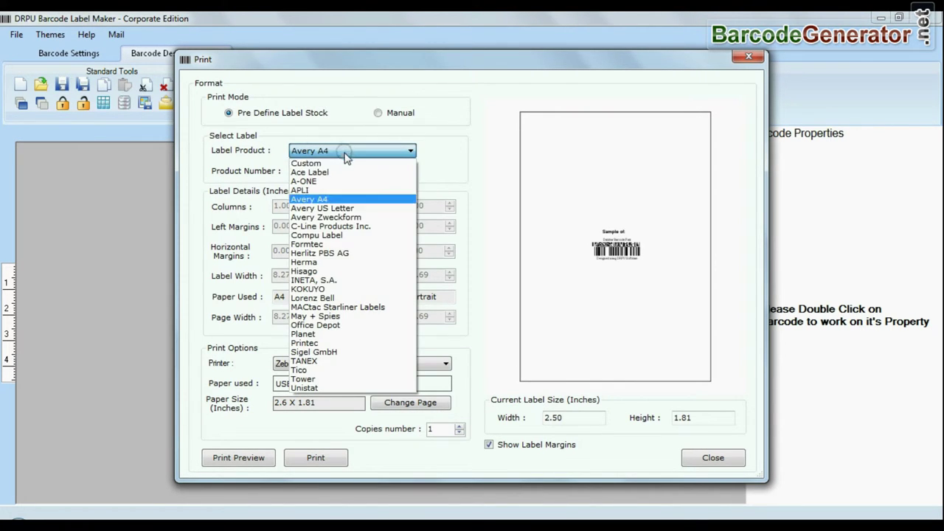
pyautogui.click(329, 244)
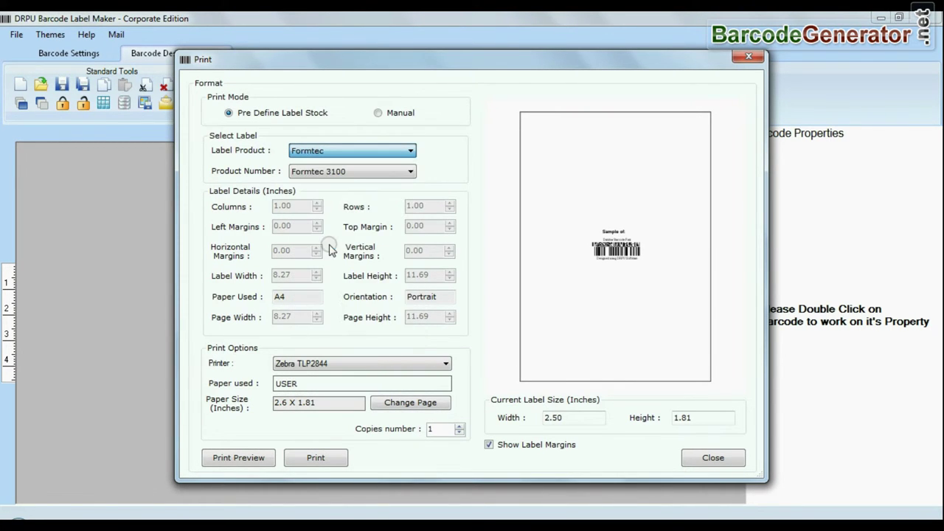
pyautogui.click(355, 171)
pyautogui.click(347, 288)
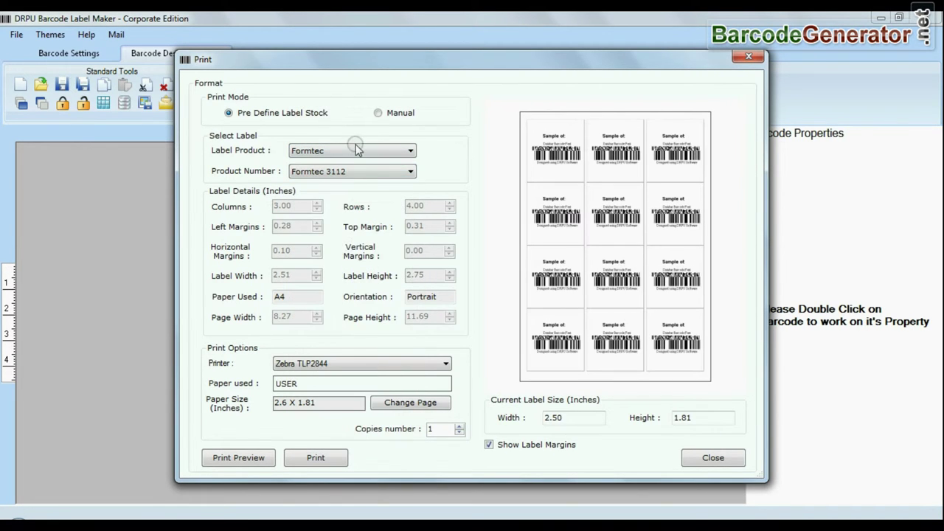
pyautogui.click(358, 171)
pyautogui.scroll(-3, 344, 285)
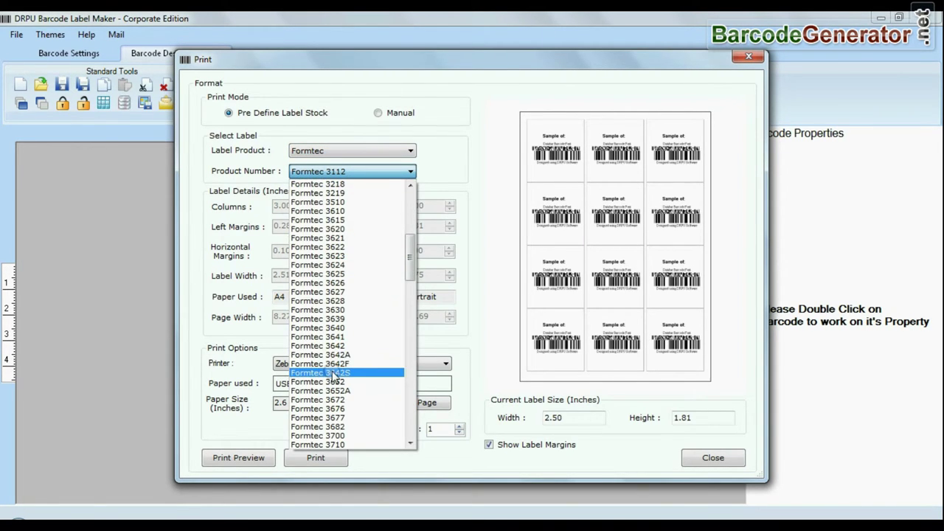
pyautogui.click(334, 374)
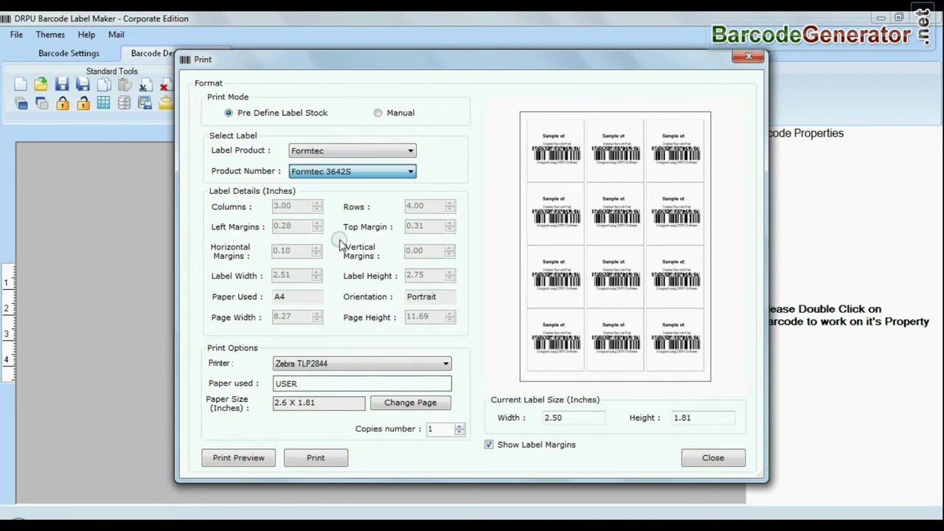
# Step: Try the Herma label product with product number HERMA 10013
pyautogui.click(352, 153)
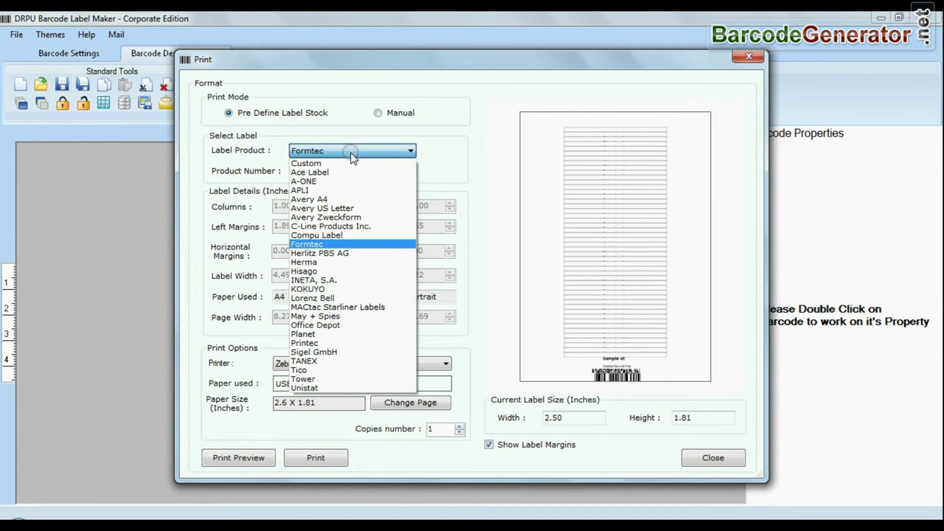
pyautogui.click(345, 259)
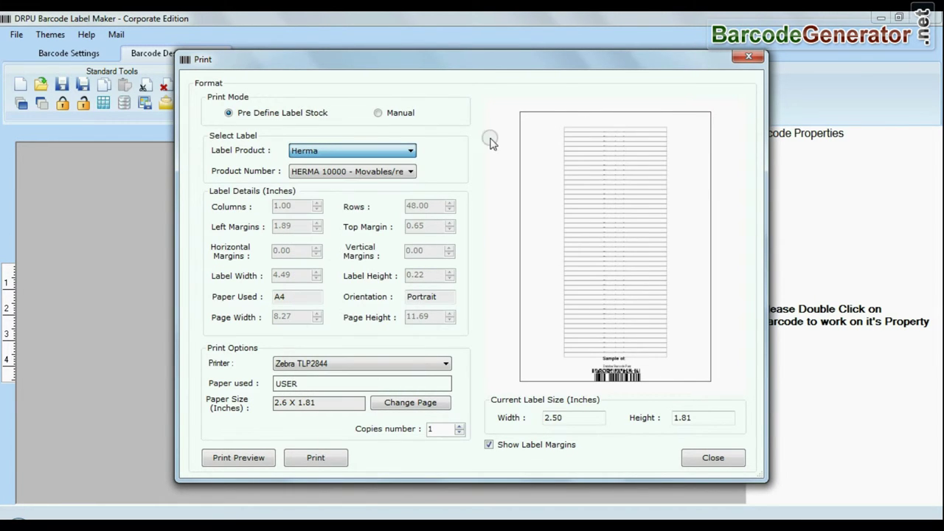
pyautogui.click(384, 172)
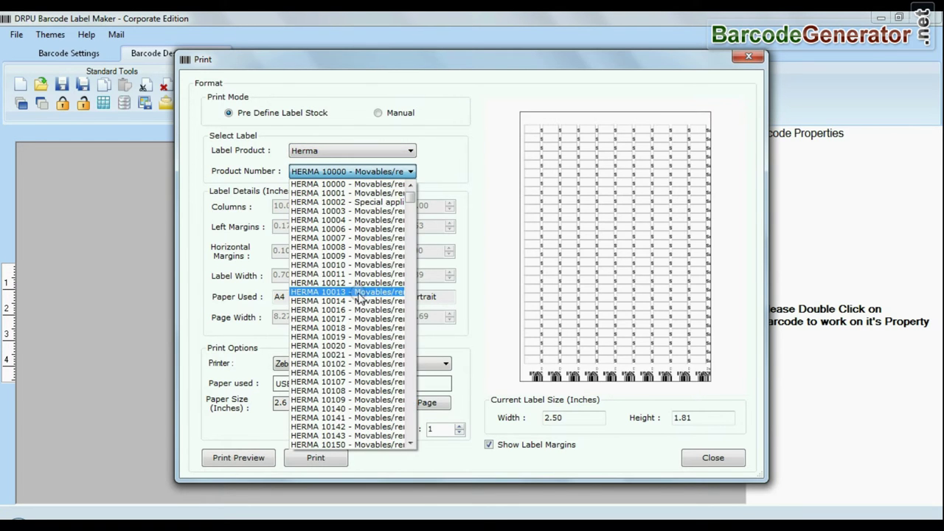
pyautogui.click(360, 295)
# Step: Set the label product to Custom with product number Custom1 and choose the HP LaserJet printer
pyautogui.click(352, 151)
pyautogui.click(350, 152)
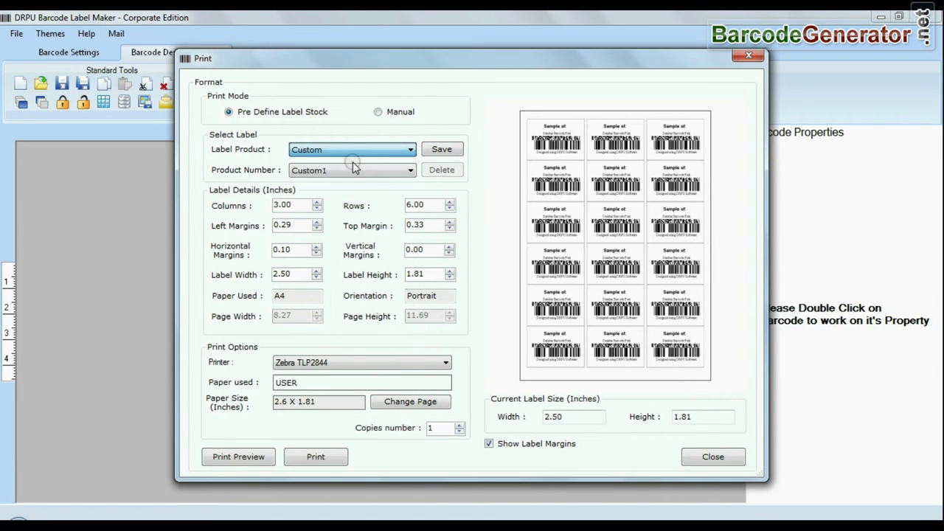
pyautogui.click(356, 171)
pyautogui.click(357, 182)
pyautogui.click(328, 362)
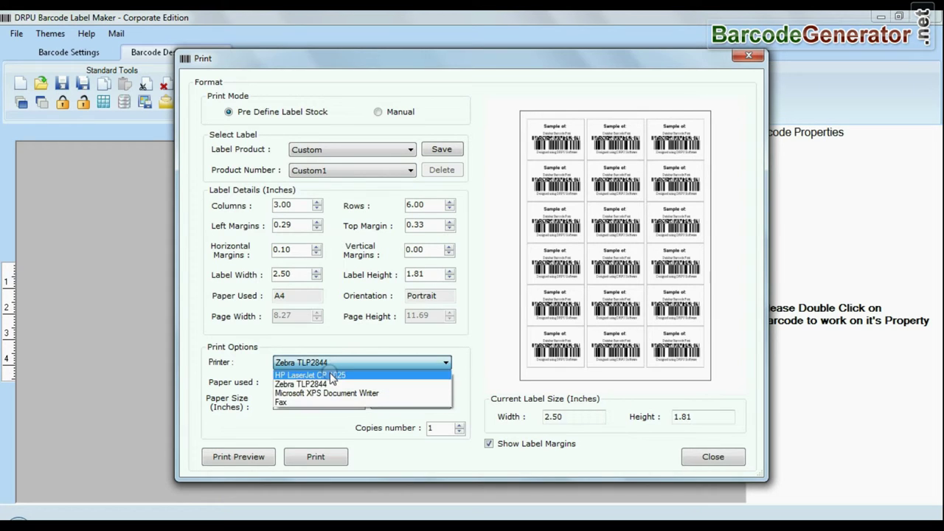
pyautogui.click(324, 373)
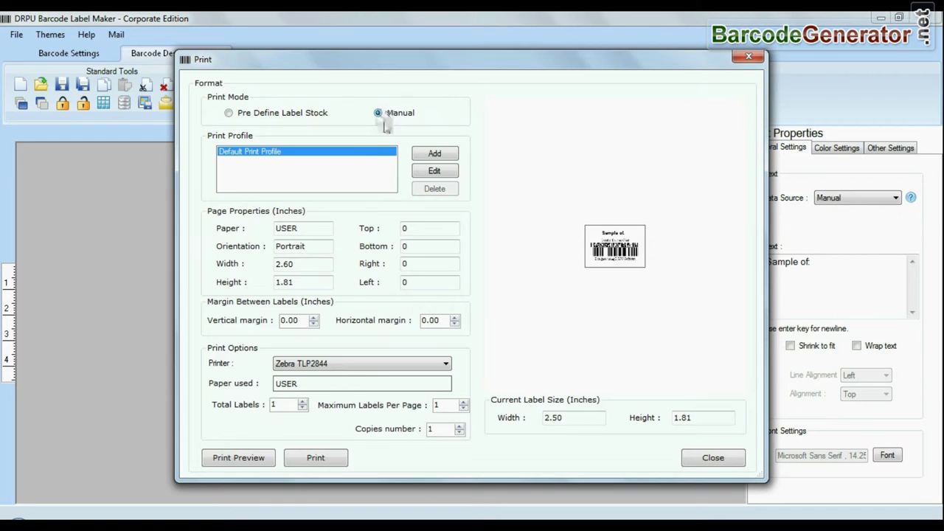
# Step: Open the printer choices for printing the label in manual print mode
pyautogui.click(373, 305)
pyautogui.click(335, 363)
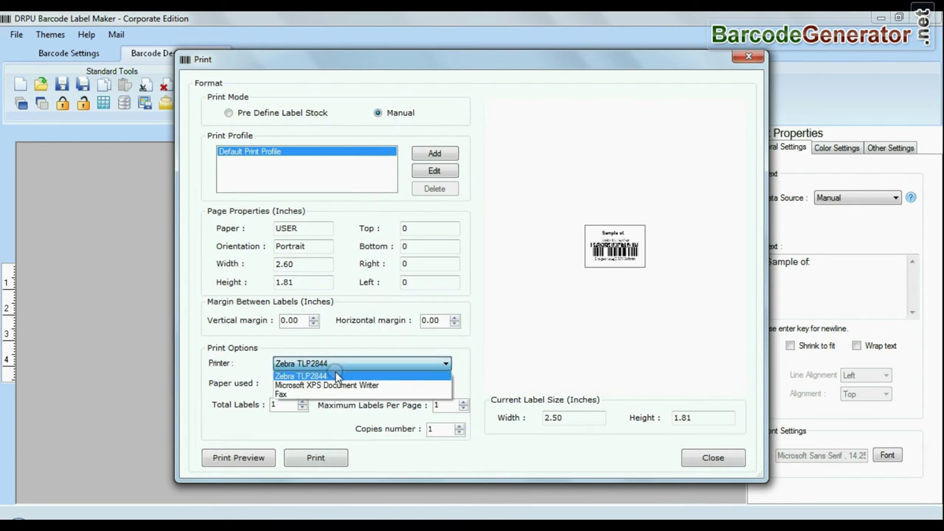